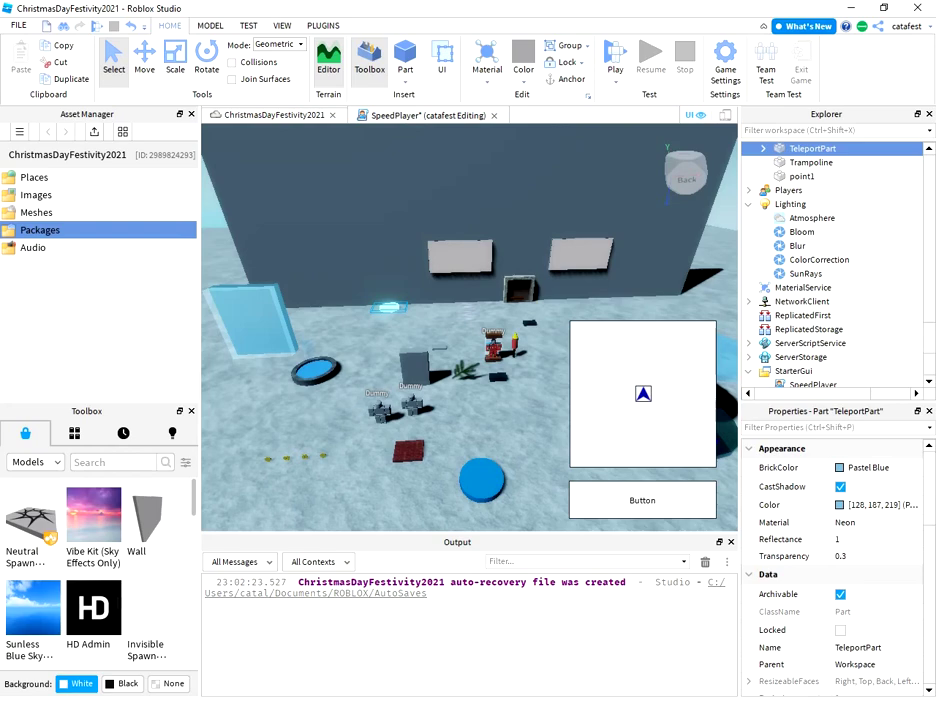
- Bring up the SpeedPlayer script and highlight the lines that fetch UserInputService
{"action": "left_click", "coordinate": [415, 116]}
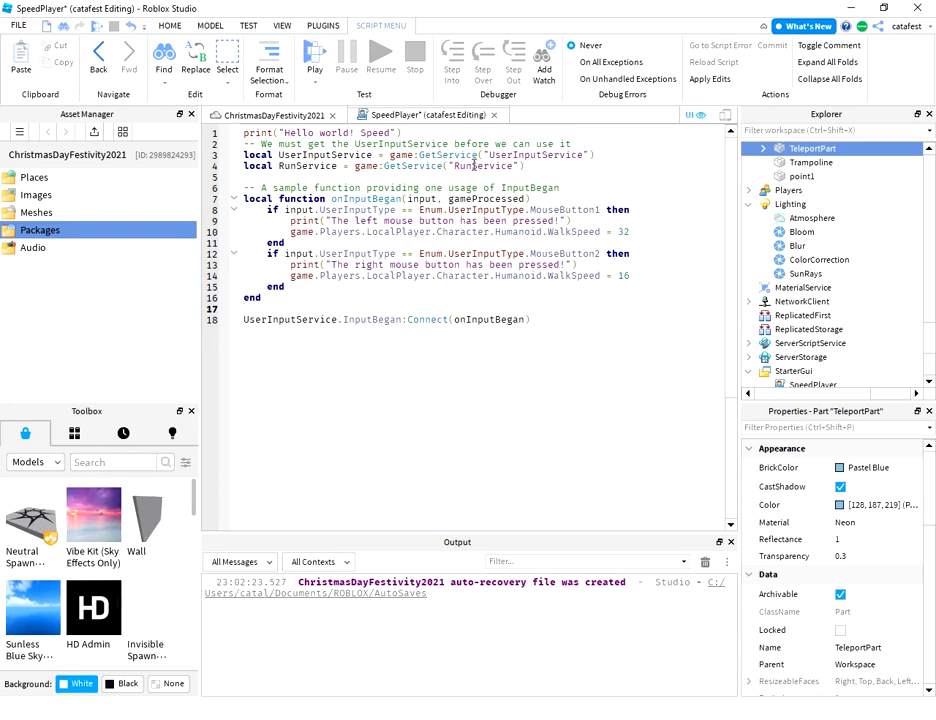
{"action": "mouse_move", "coordinate": [598, 155]}
{"action": "left_mouse_down"}
{"action": "mouse_move", "coordinate": [242, 145]}
{"action": "mouse_move", "coordinate": [264, 155]}
{"action": "left_mouse_up"}
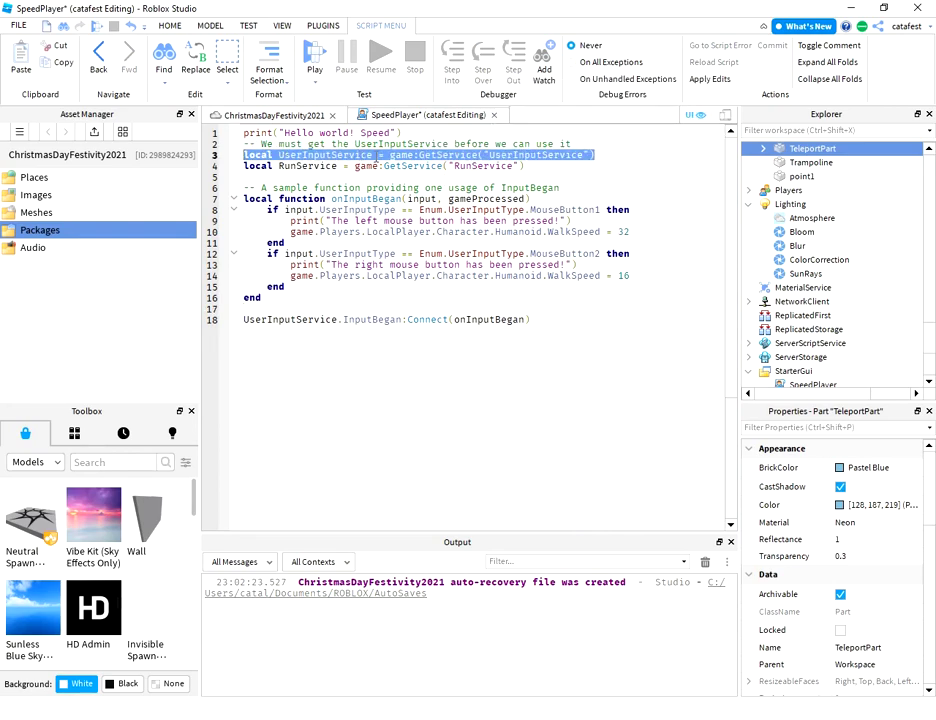
{"action": "left_click", "coordinate": [543, 170]}
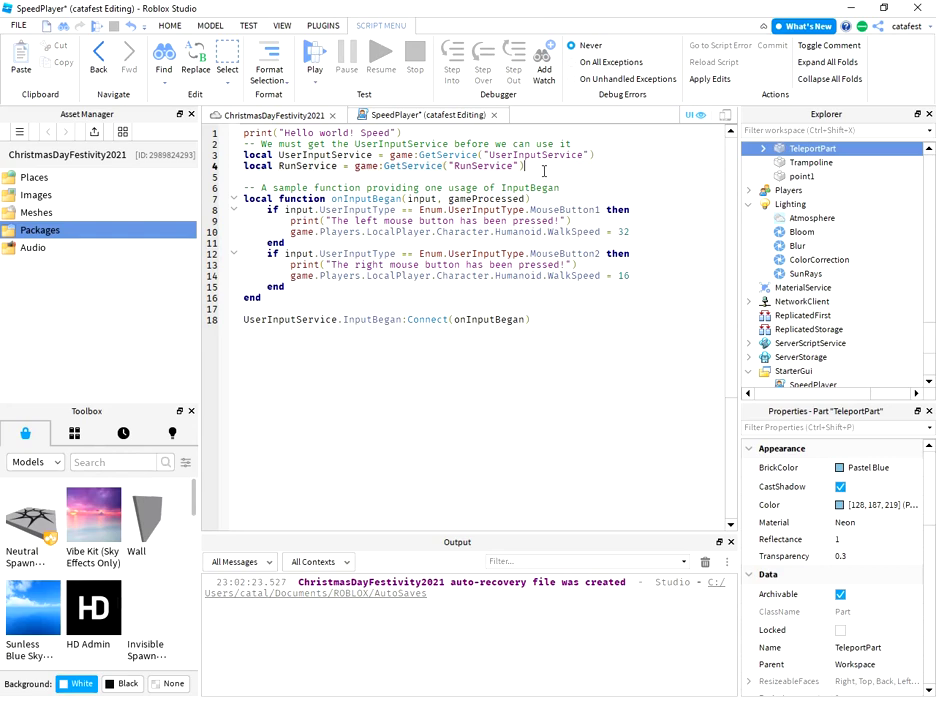
{"action": "left_click", "coordinate": [570, 177]}
- Point out onInputBegan, the MouseButton1 and MouseButton2 checks, and the left-click block
{"action": "double_click", "coordinate": [346, 199]}
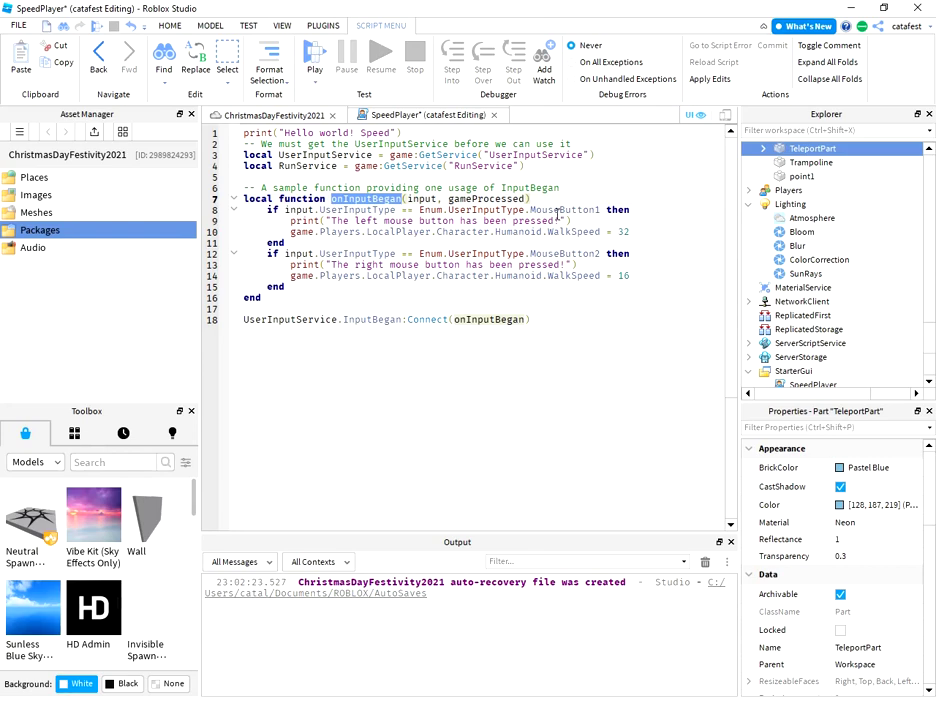
{"action": "double_click", "coordinate": [564, 210]}
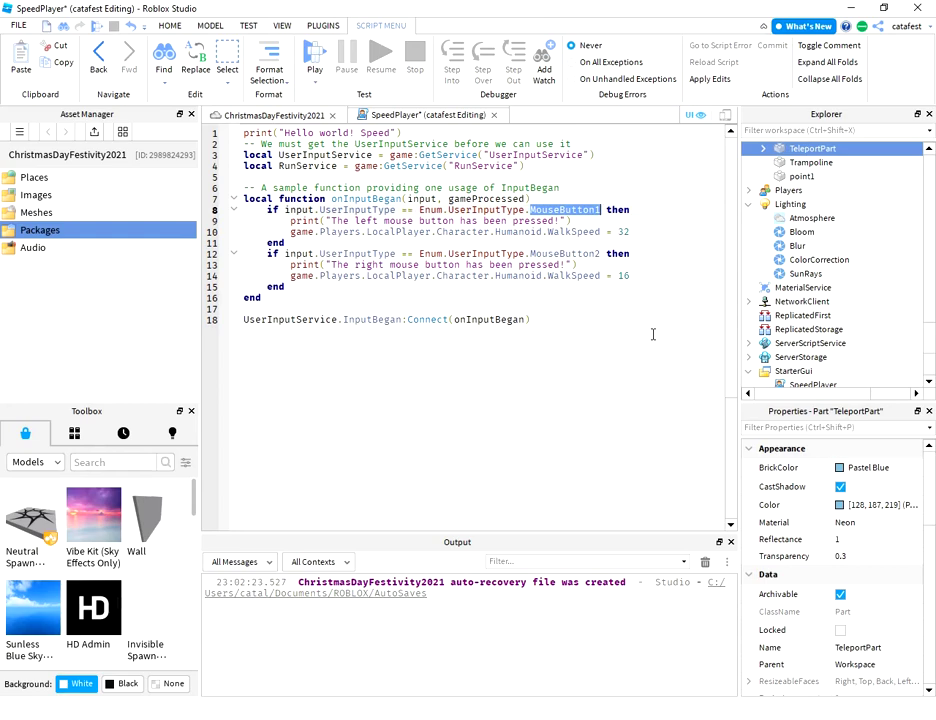
{"action": "double_click", "coordinate": [565, 254]}
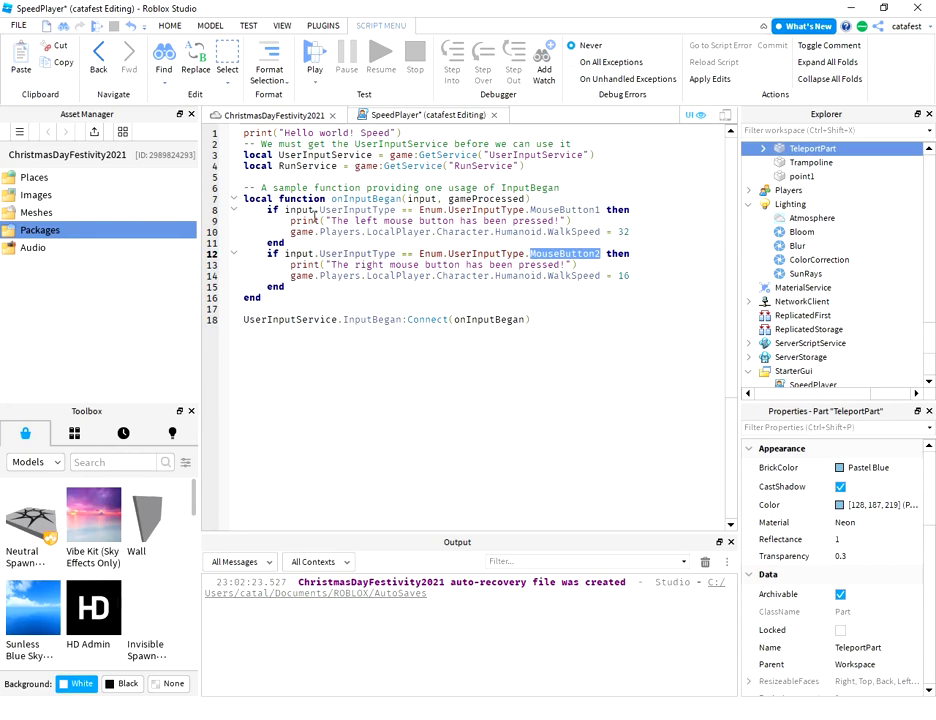
{"action": "left_click_drag", "start_coordinate": [287, 243], "coordinate": [232, 213]}
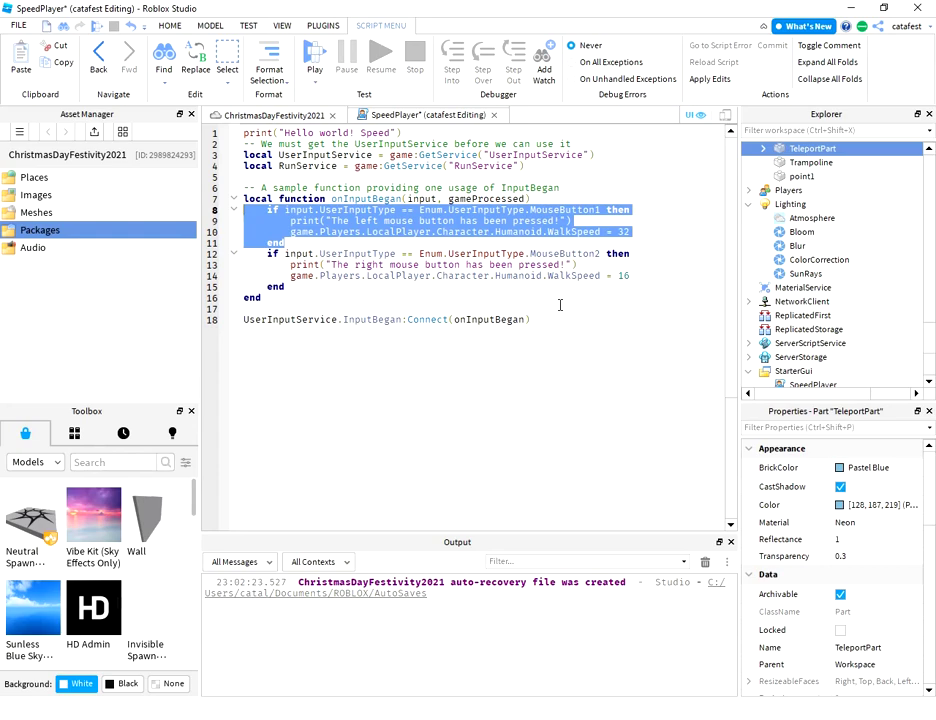
{"action": "left_click", "coordinate": [607, 243]}
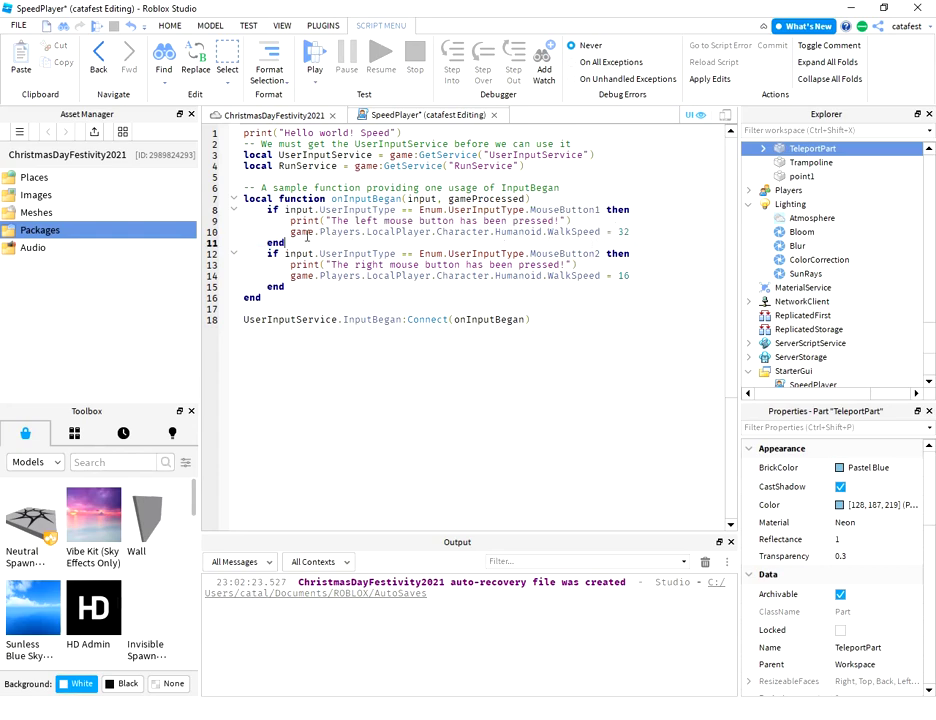
{"action": "left_click_drag", "start_coordinate": [289, 231], "coordinate": [600, 227]}
{"action": "left_click", "coordinate": [634, 231]}
{"action": "double_click", "coordinate": [564, 253]}
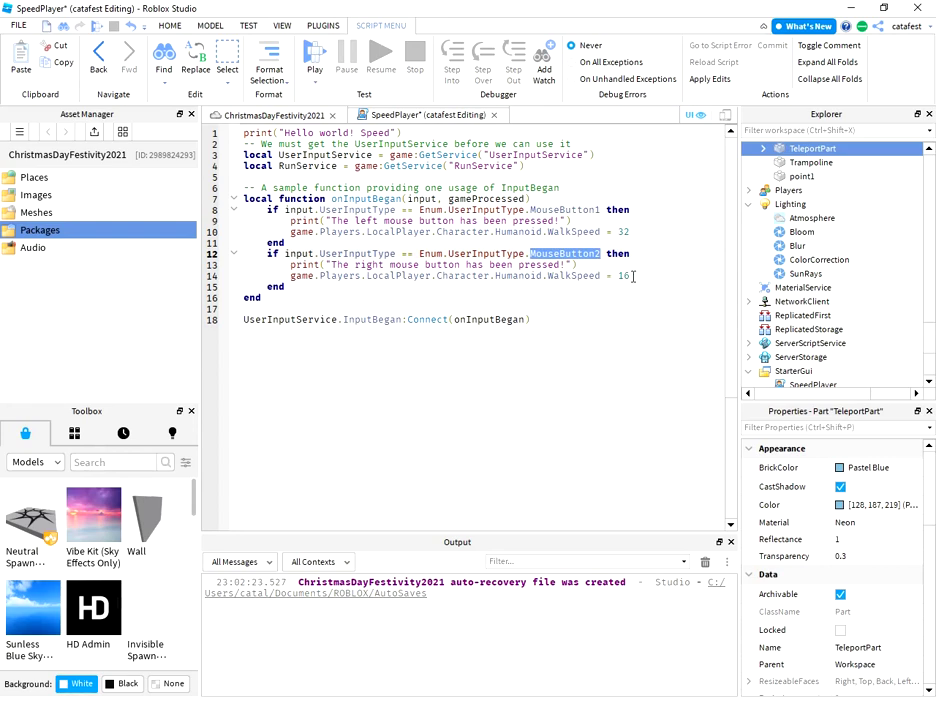
{"action": "double_click", "coordinate": [600, 277]}
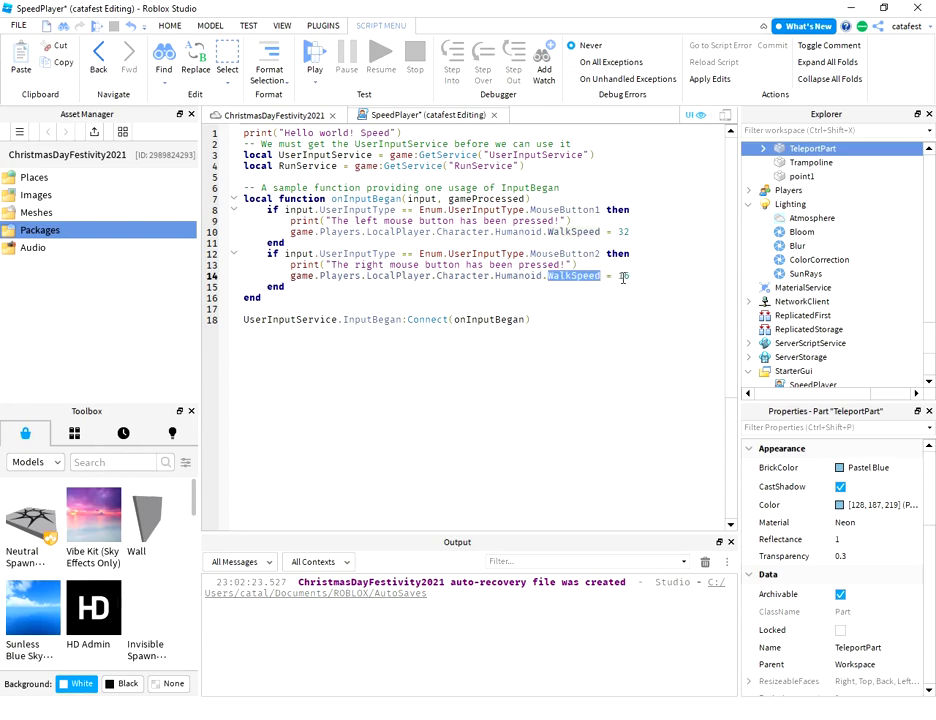
{"action": "double_click", "coordinate": [623, 276]}
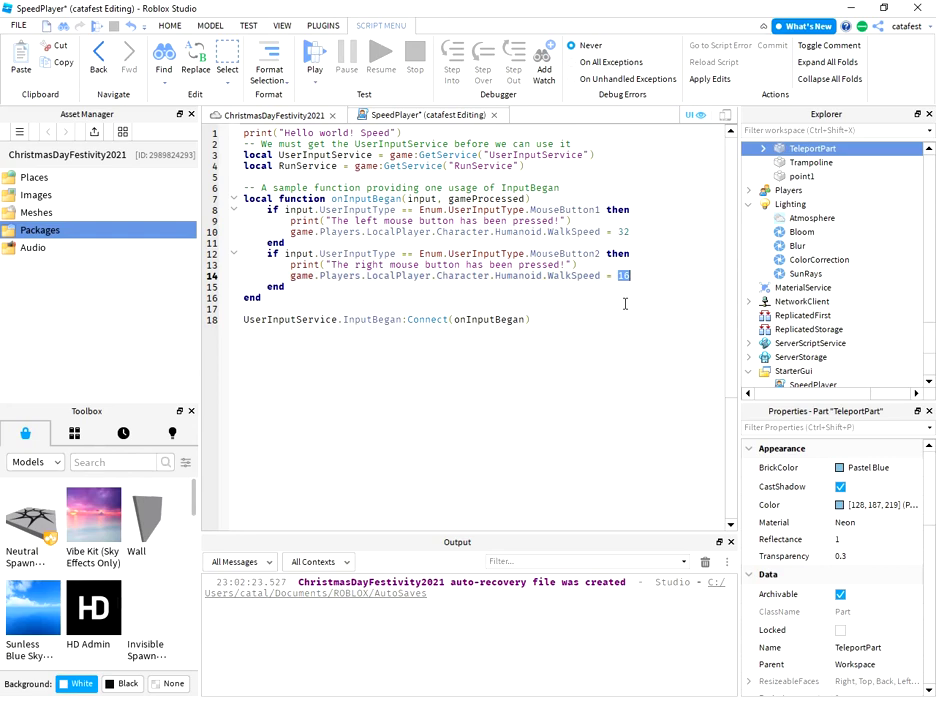
{"action": "left_click", "coordinate": [623, 311]}
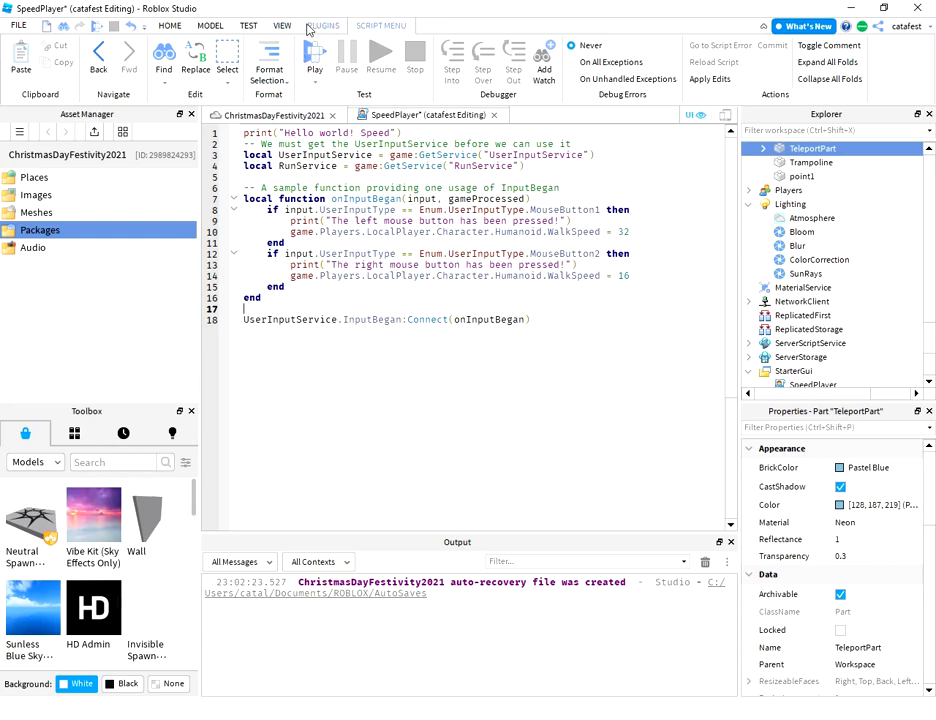
{"action": "left_click", "coordinate": [308, 28]}
{"action": "left_click", "coordinate": [207, 27]}
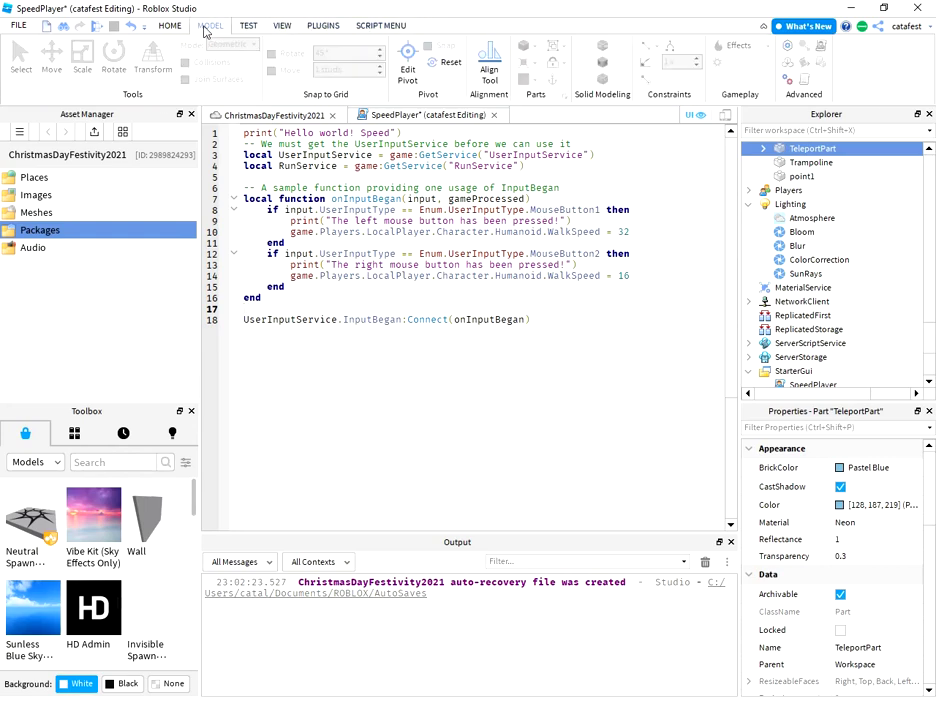
{"action": "left_click", "coordinate": [170, 25]}
{"action": "left_click", "coordinate": [725, 62]}
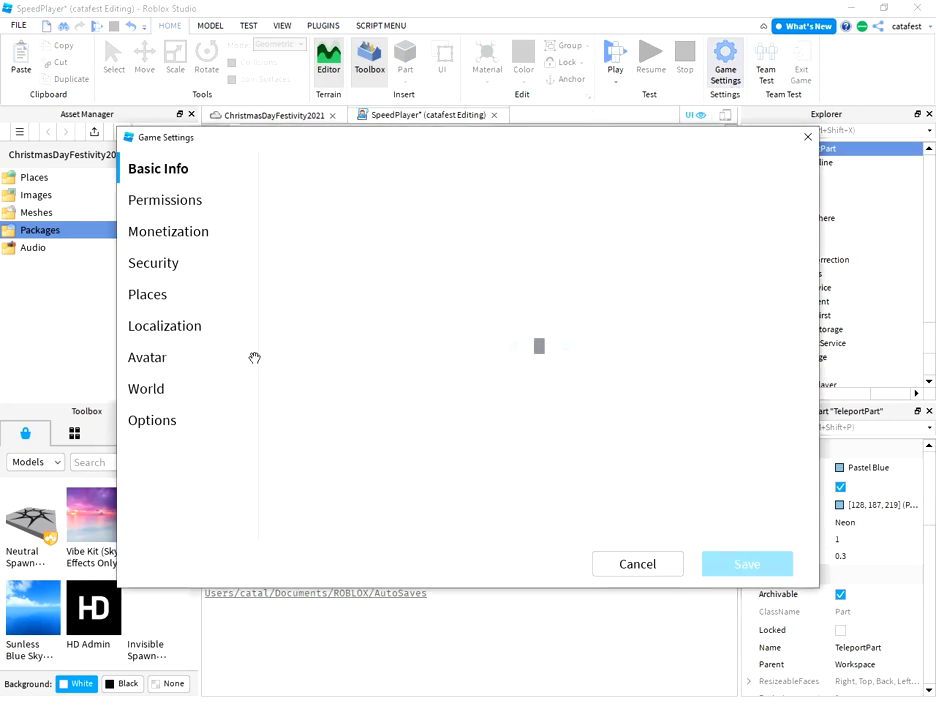
{"action": "left_click", "coordinate": [158, 396]}
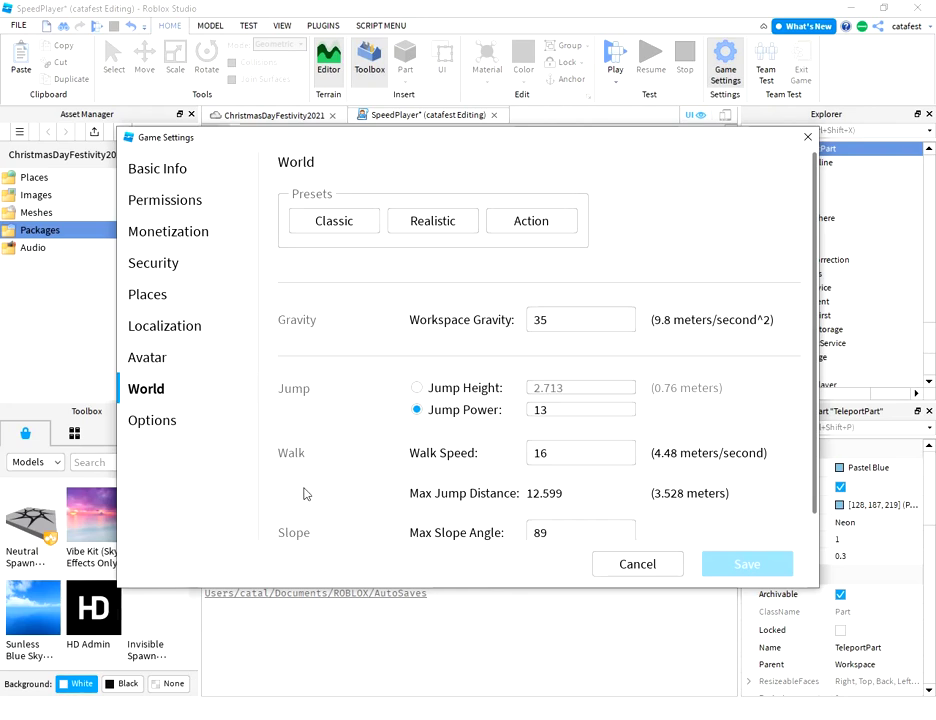
{"action": "double_click", "coordinate": [532, 456]}
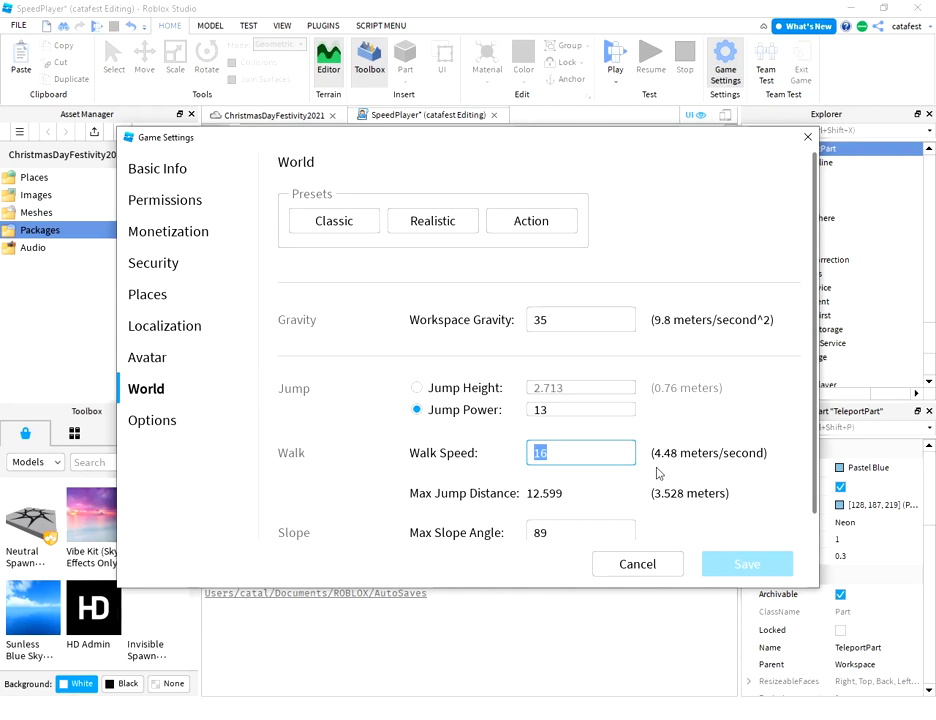
{"action": "left_click", "coordinate": [662, 566]}
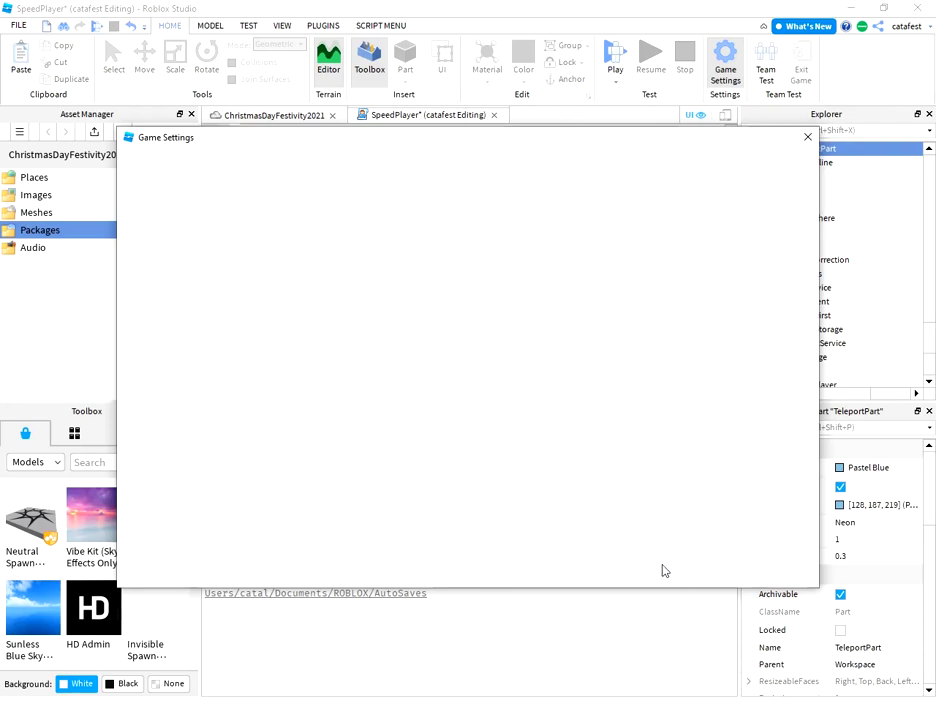
- Return to the ChristmasDayFestivity2021 view and start a Play test
{"action": "left_click", "coordinate": [216, 117]}
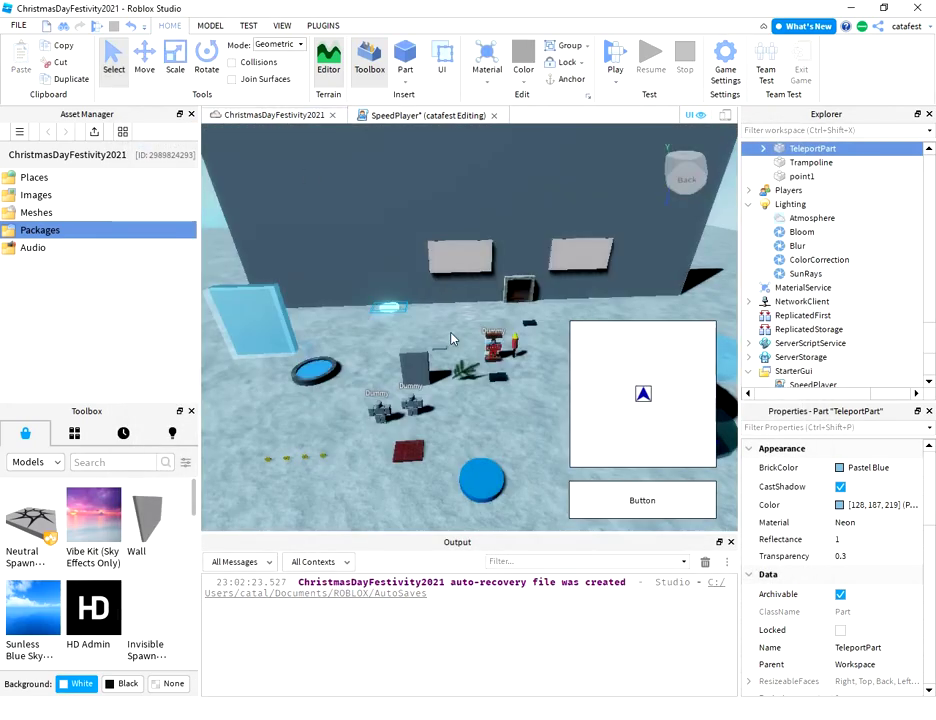
{"action": "left_click", "coordinate": [615, 68]}
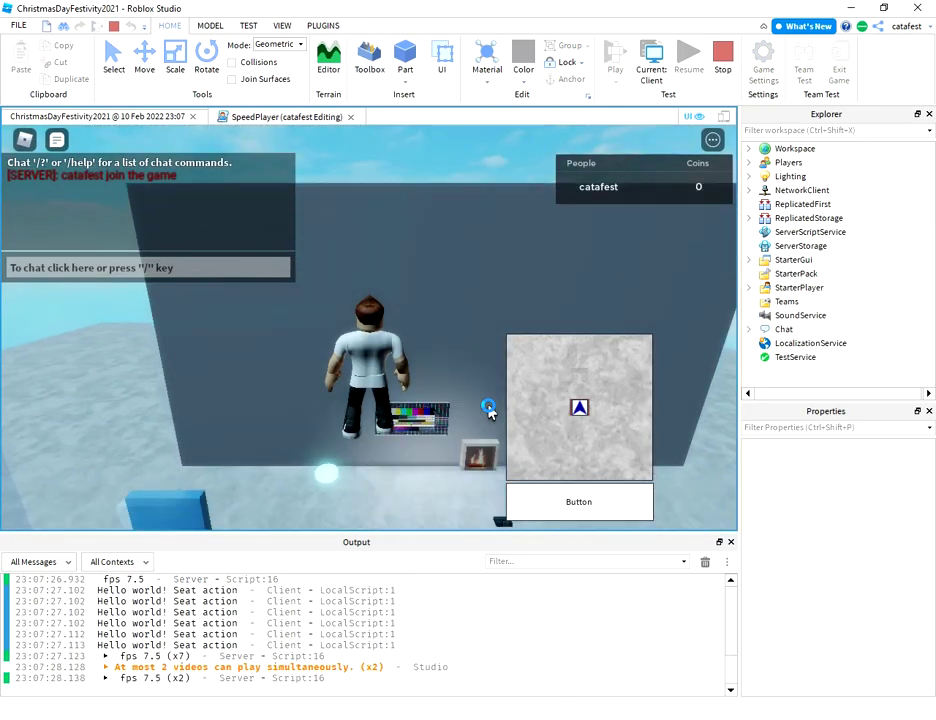
- Run the avatar forward, alternating left-click boosts to WalkSpeed 32 and right-click resets to 16
{"action": "right_click_drag", "start_coordinate": [488, 411], "coordinate": [489, 412]}
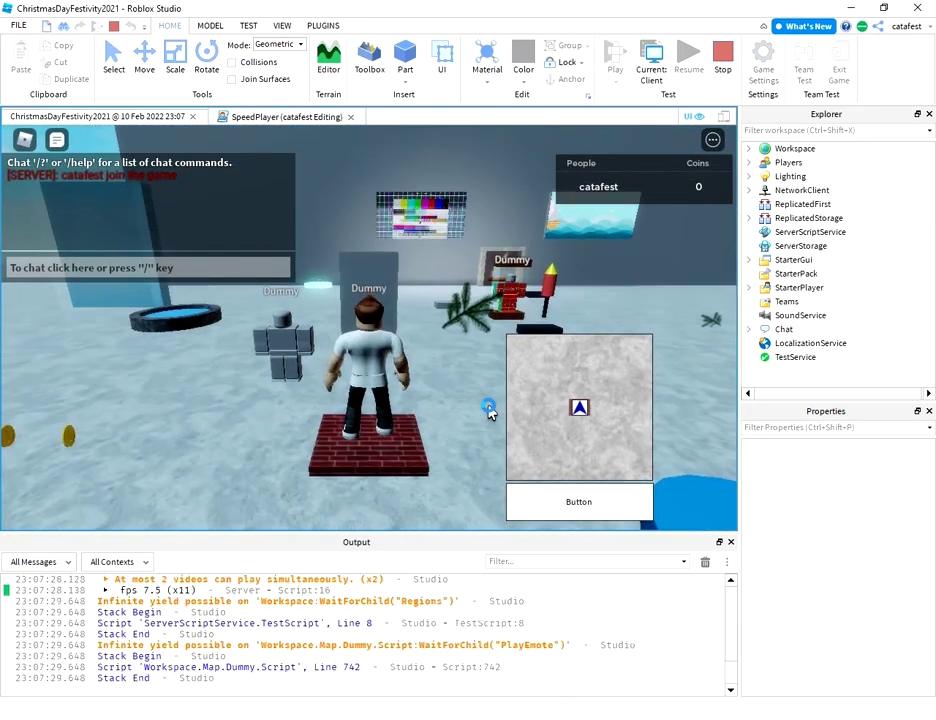
{"action": "key", "text": "w"}
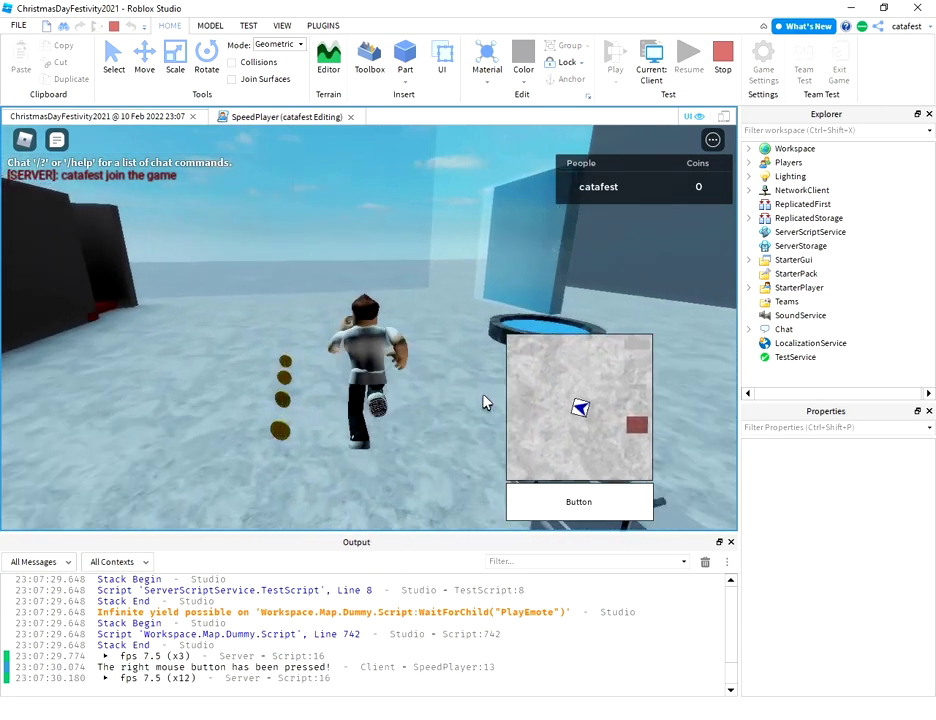
{"action": "key", "text": "w"}
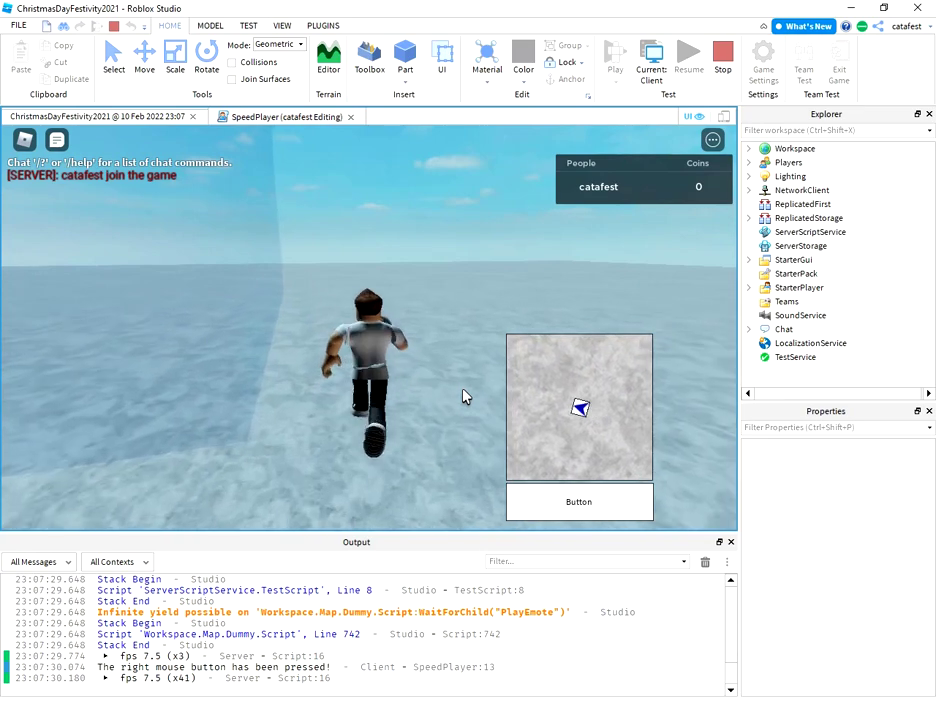
{"action": "left_click", "coordinate": [463, 396]}
{"action": "right_click", "coordinate": [463, 396]}
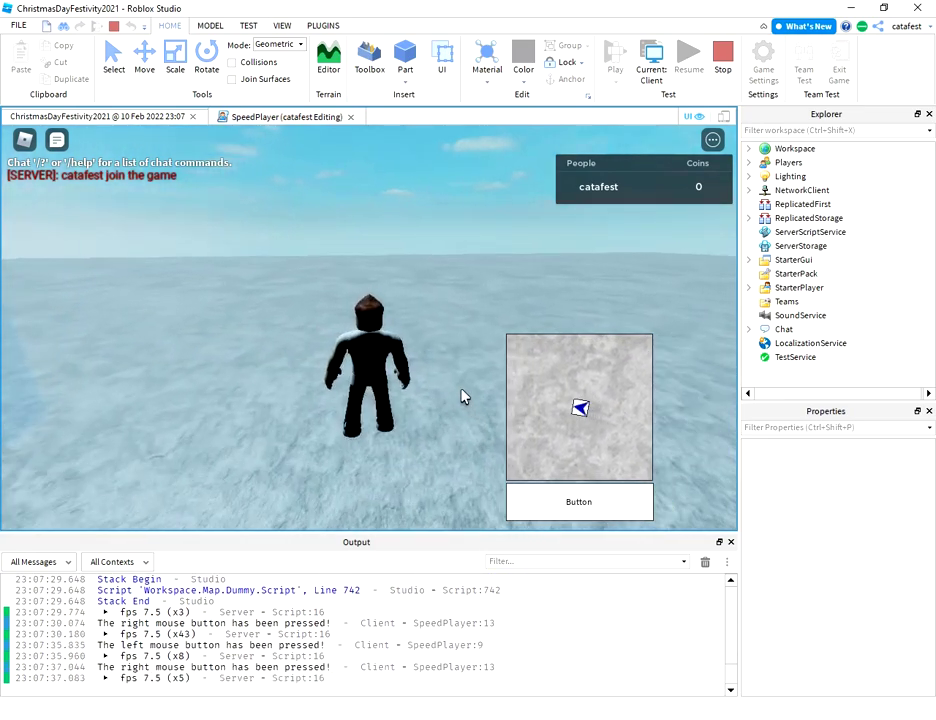
{"action": "key", "text": "w"}
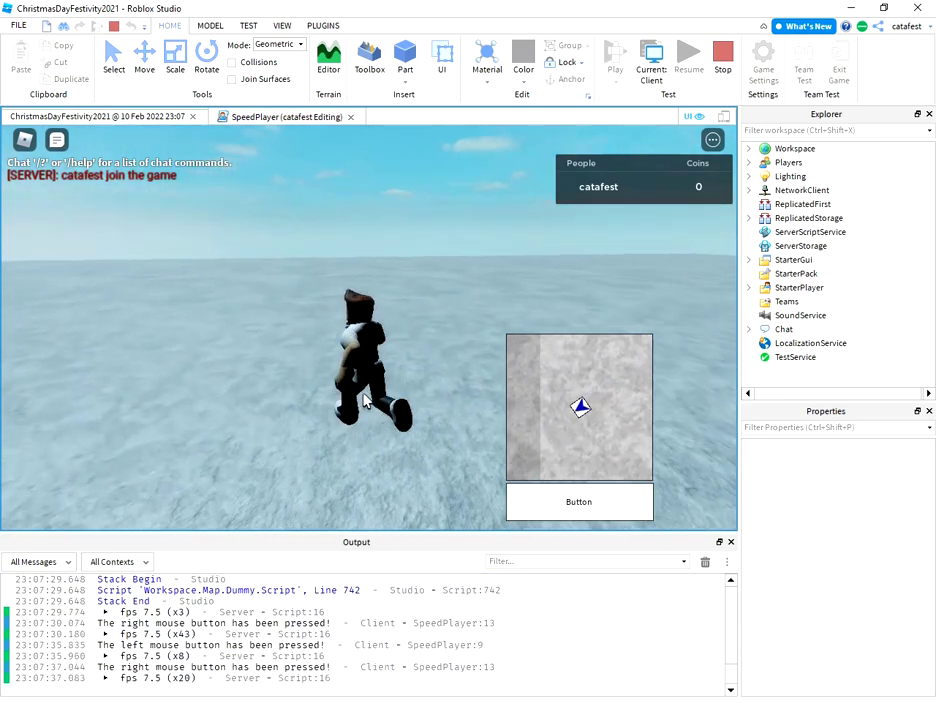
{"action": "right_click", "coordinate": [348, 399]}
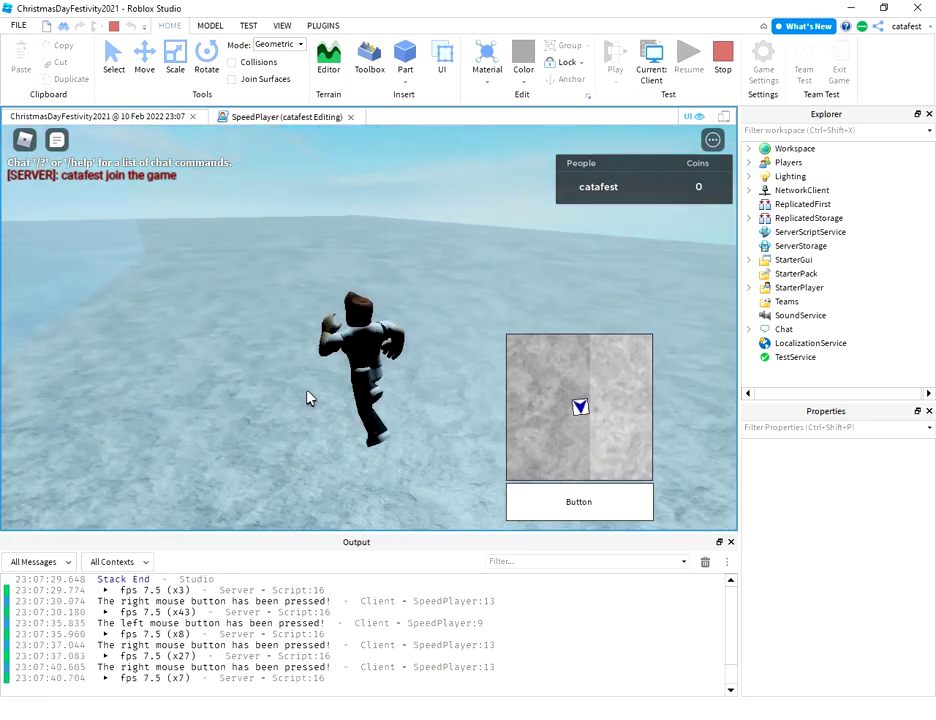
{"action": "left_click", "coordinate": [308, 398]}
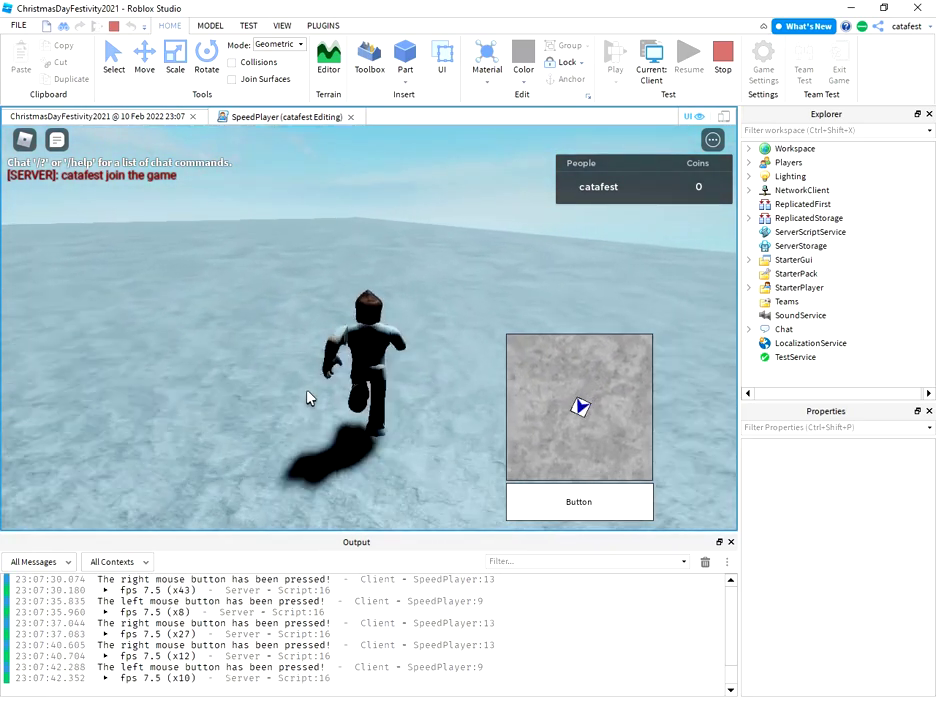
{"action": "right_click", "coordinate": [308, 398]}
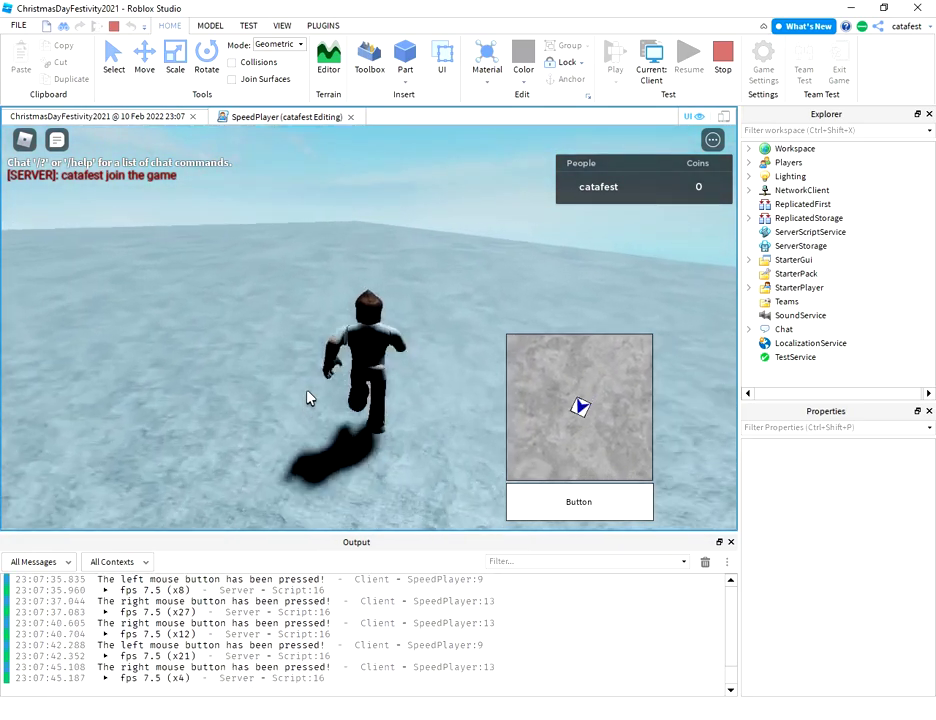
- Steer toward the far wall and doorway while repeating right-click speed resets
{"action": "right_click", "coordinate": [352, 380]}
{"action": "right_click", "coordinate": [381, 372]}
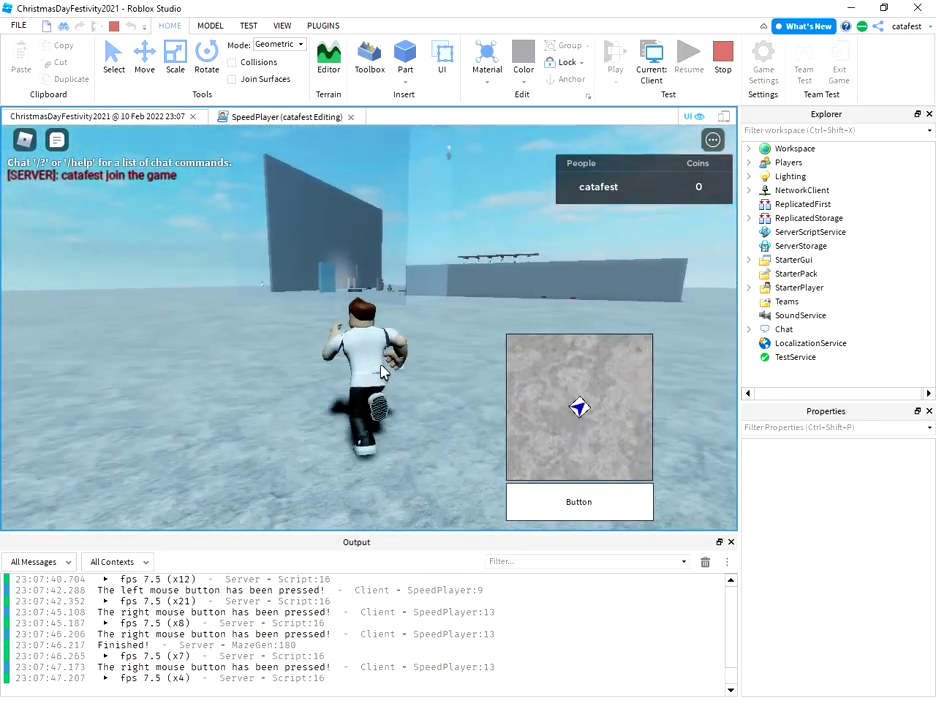
{"action": "key", "text": "w"}
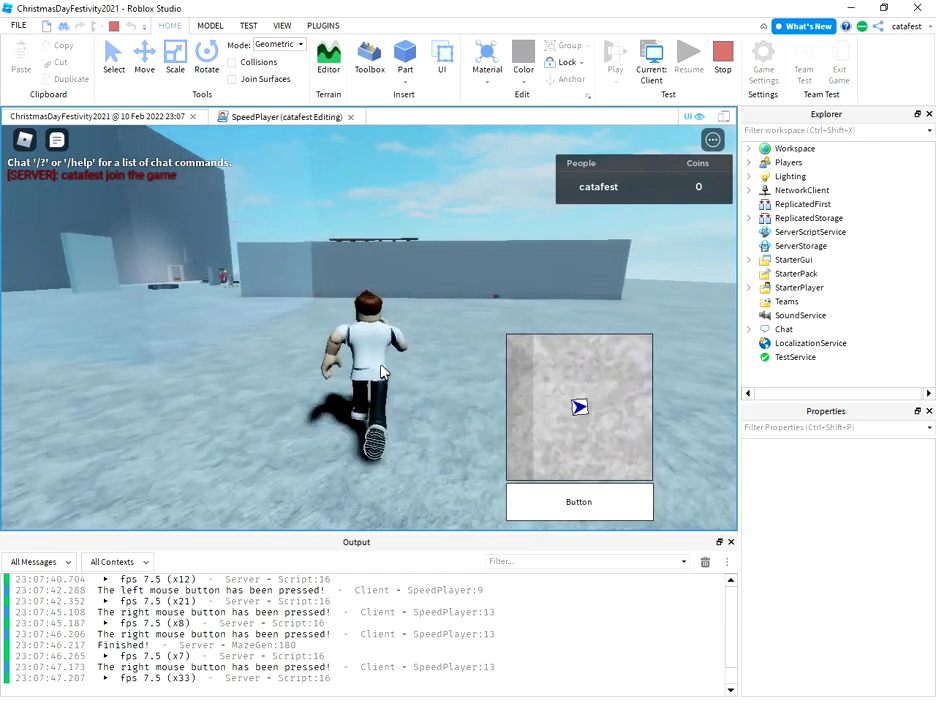
{"action": "right_click", "coordinate": [381, 372]}
{"action": "key", "text": "w"}
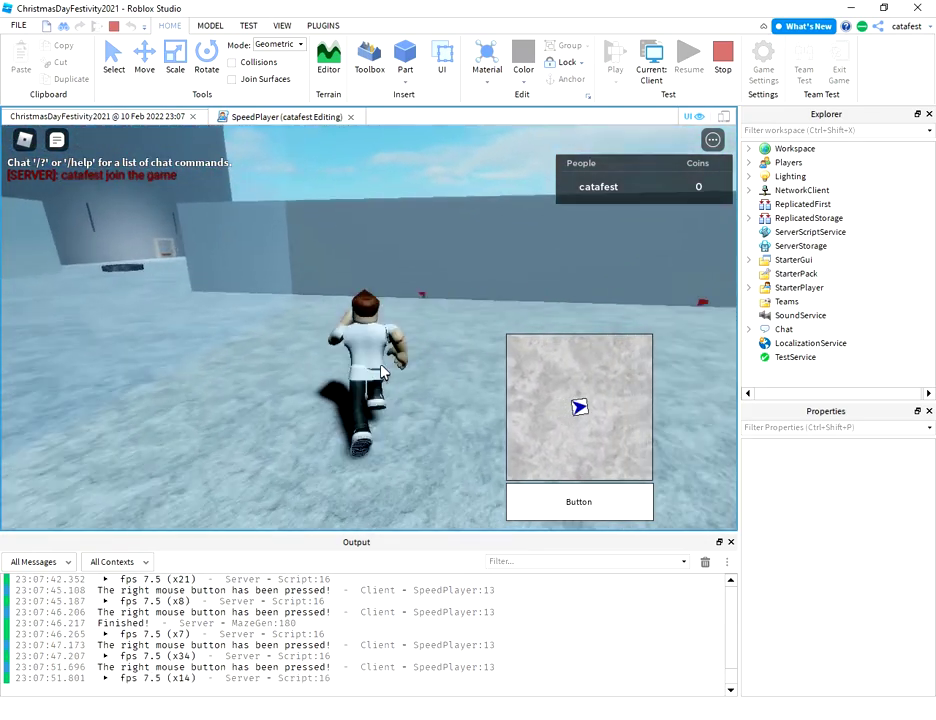
{"action": "key", "text": "w"}
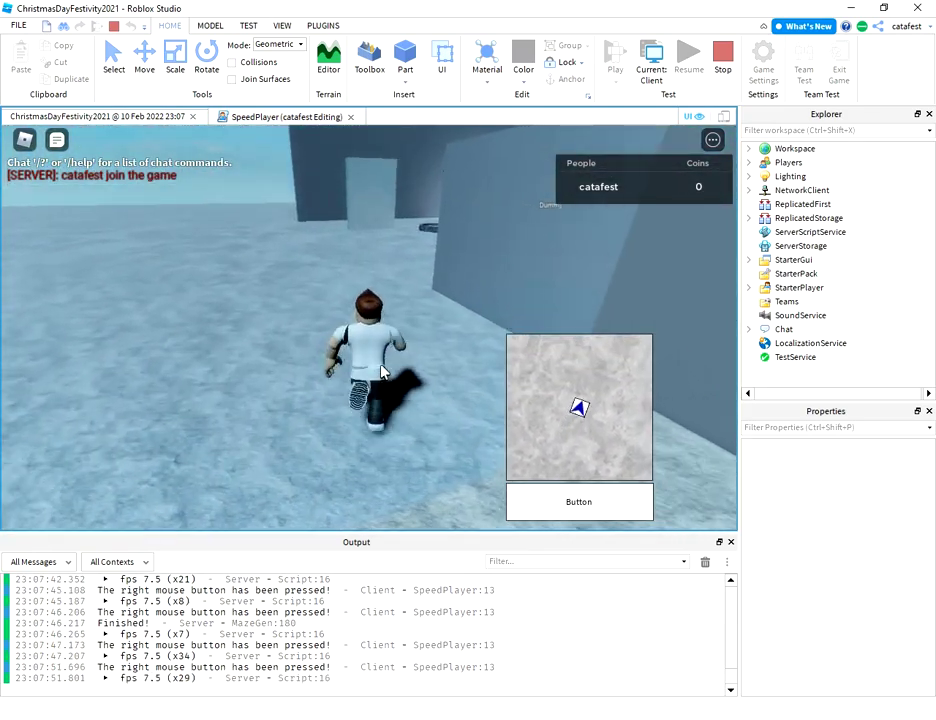
{"action": "key", "text": "w"}
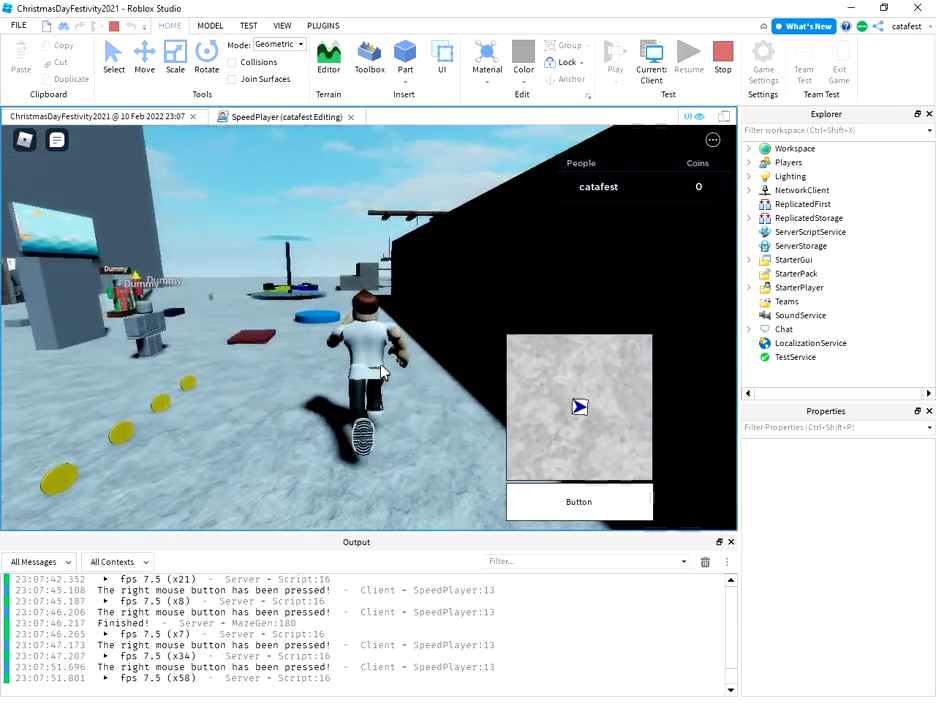
{"action": "right_click", "coordinate": [372, 374]}
- Run along the screen wall to the fireplace, strafe past it, and rotate the camera
{"action": "key", "text": "w"}
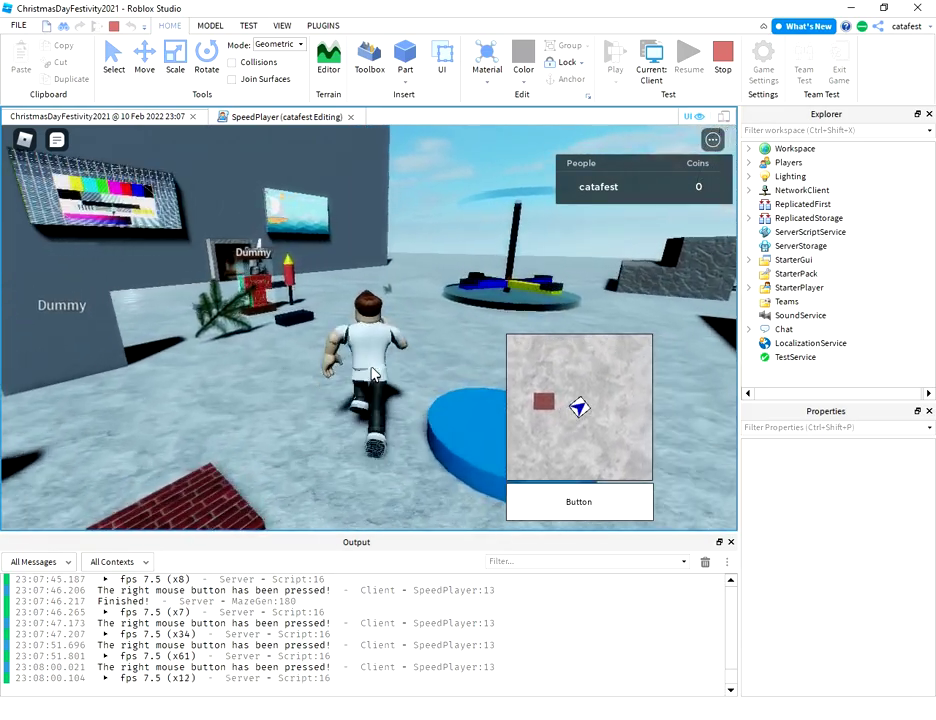
{"action": "key", "text": "w"}
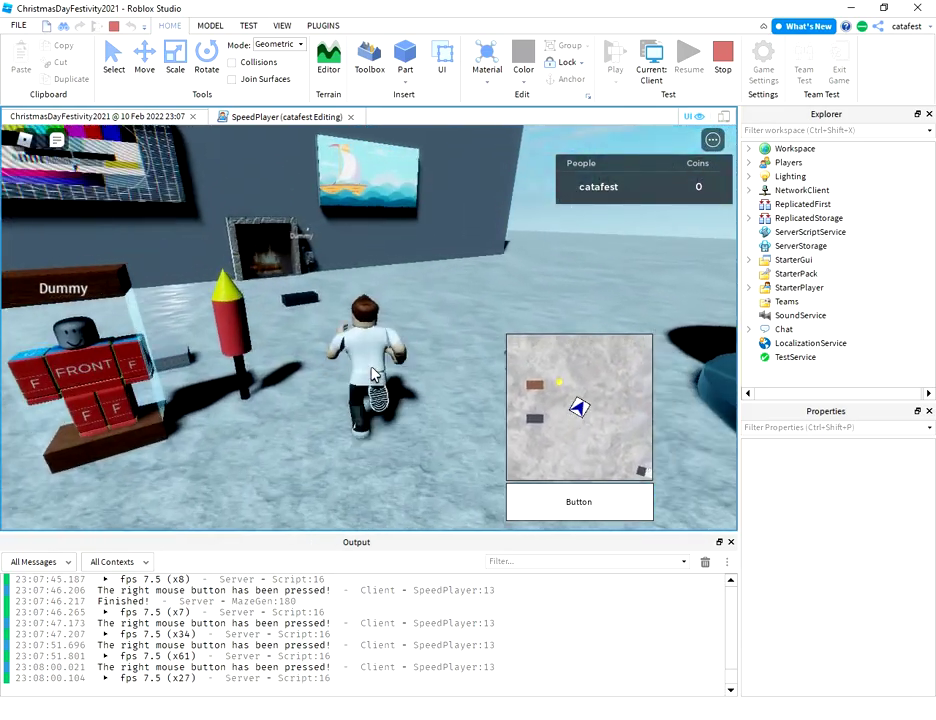
{"action": "key", "text": "w"}
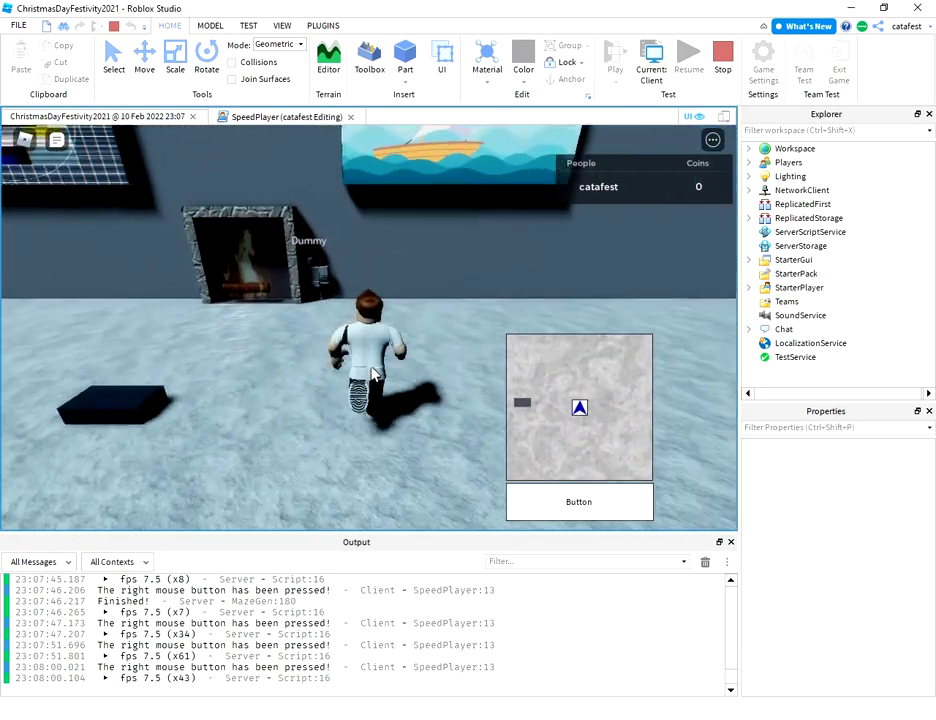
{"action": "key", "text": "w"}
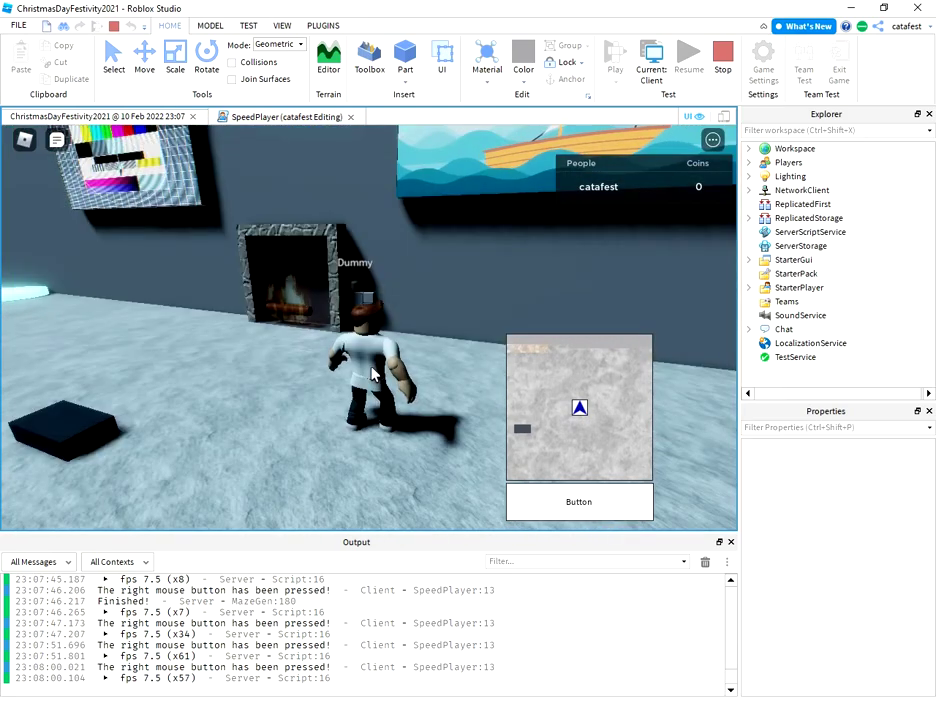
{"action": "key", "text": "d"}
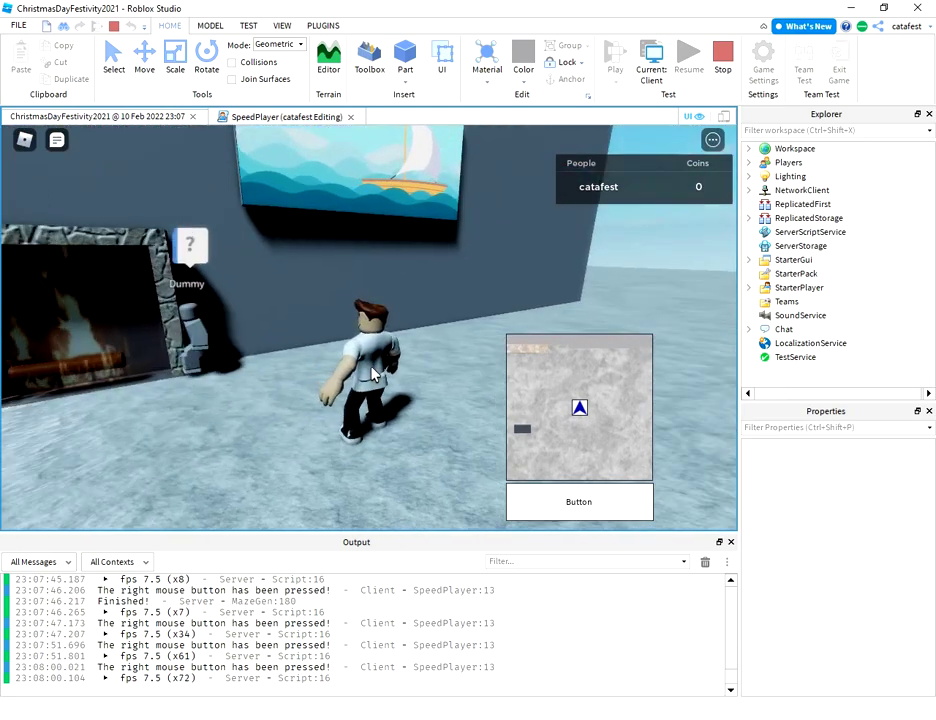
{"action": "key", "text": "a"}
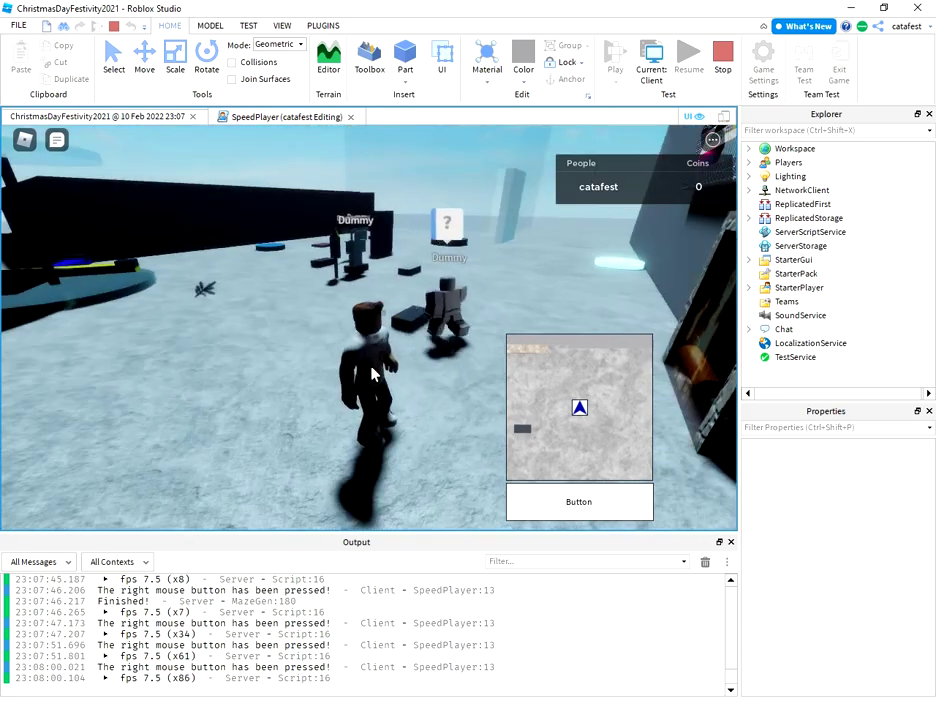
{"action": "right_click_drag", "start_coordinate": [371, 373], "coordinate": [363, 373]}
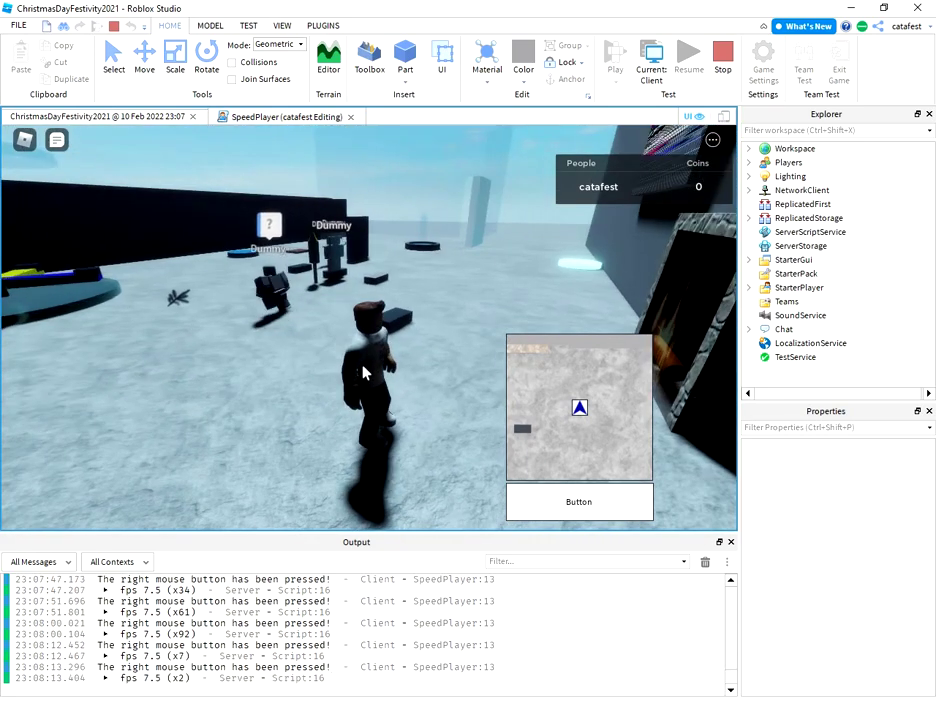